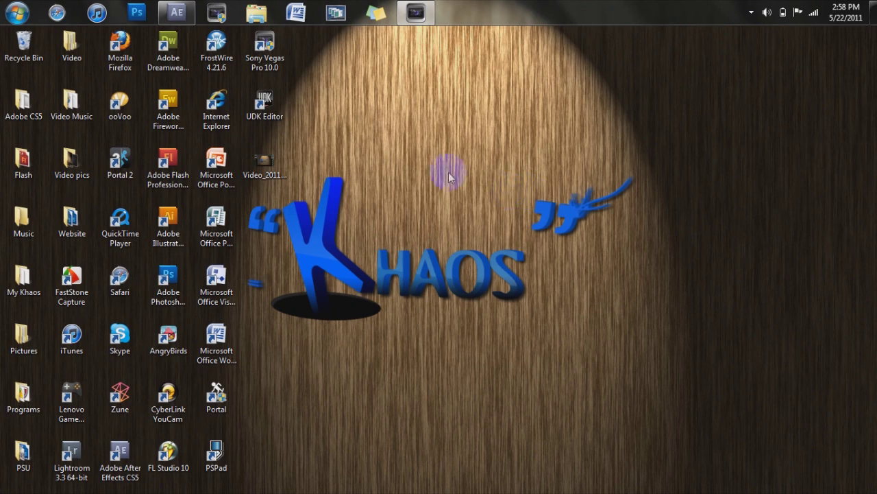
Rewind Comp 1 to 0;00;00;00 and preview the KHAOS intro, then stop playback.
left_click(176, 12)
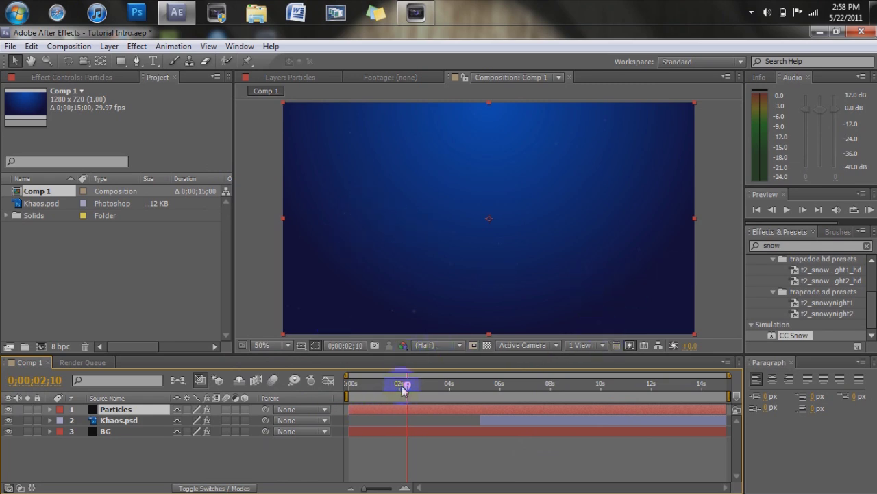
left_click_drag(405, 385, 351, 386)
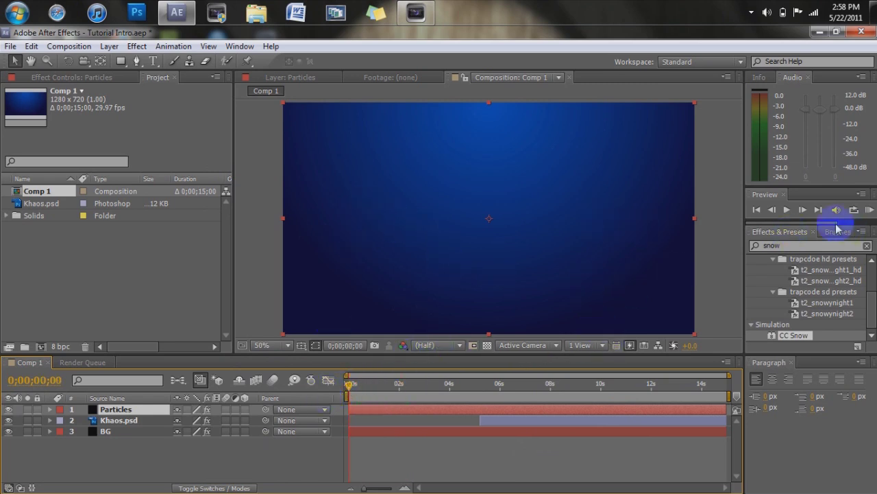
left_click(787, 212)
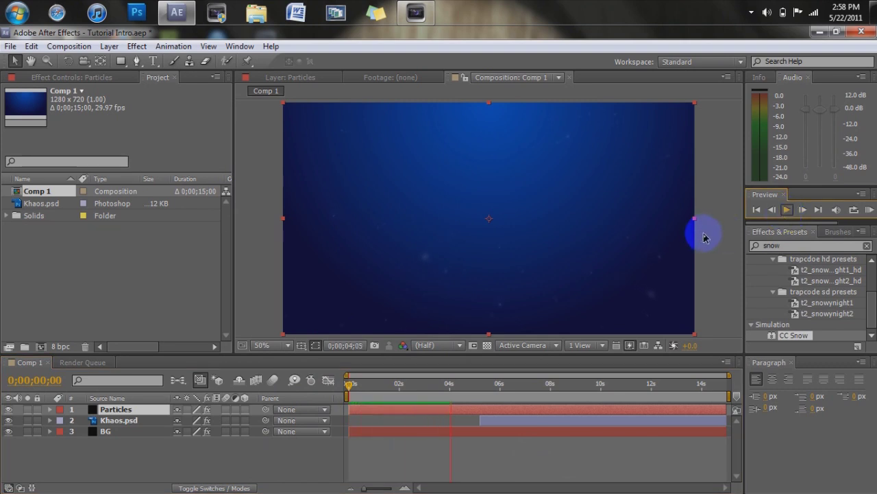
left_click(787, 210)
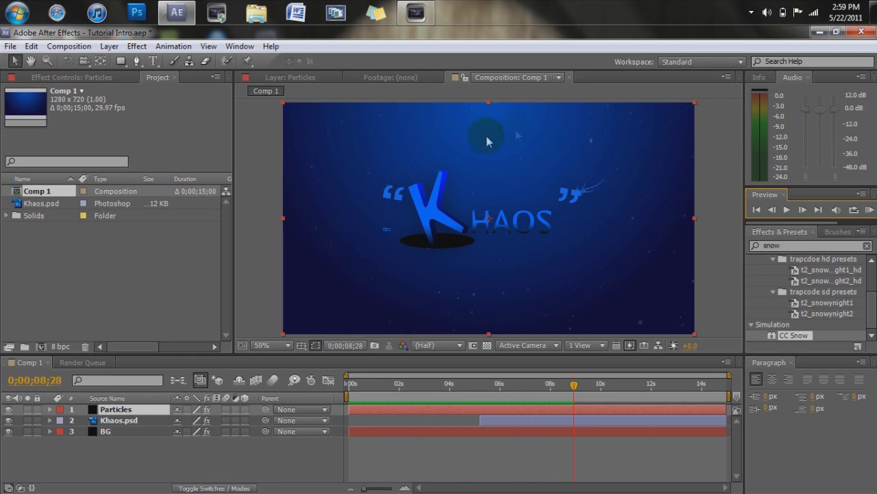
left_click(71, 47)
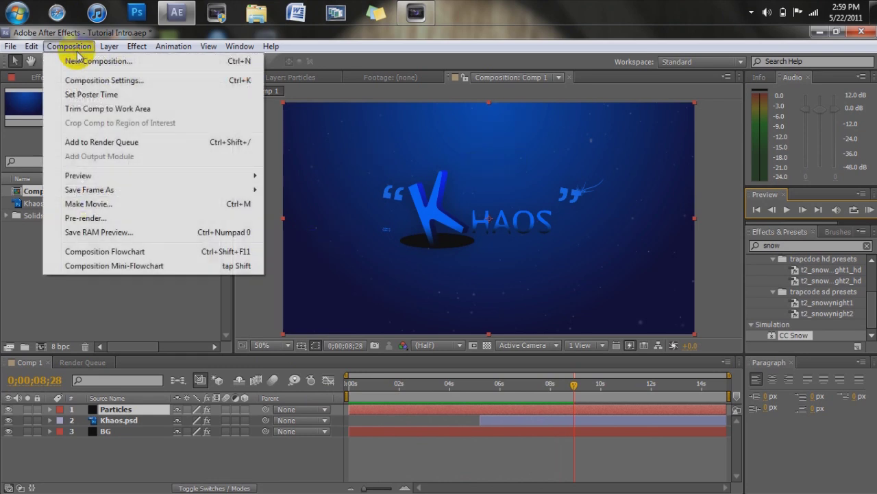
Queue Comp 1 in the Render Queue with Best Settings, Lossless output and Errors Only logging.
left_click(172, 143)
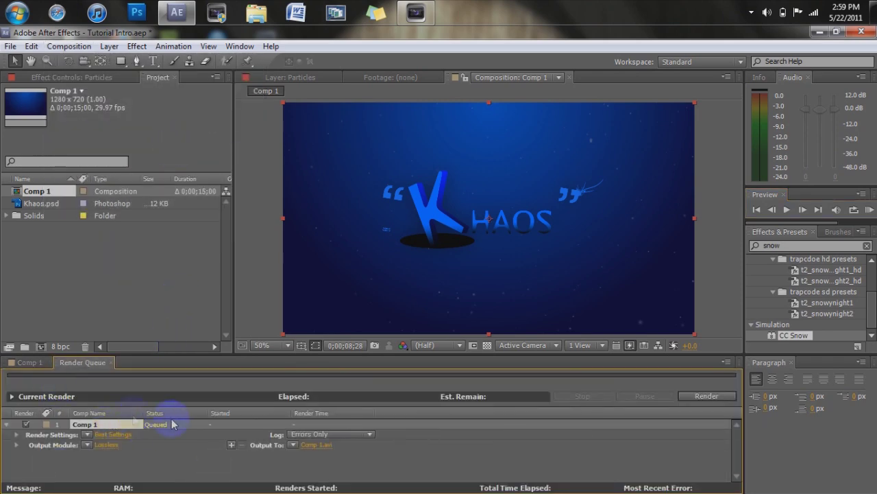
left_click(18, 363)
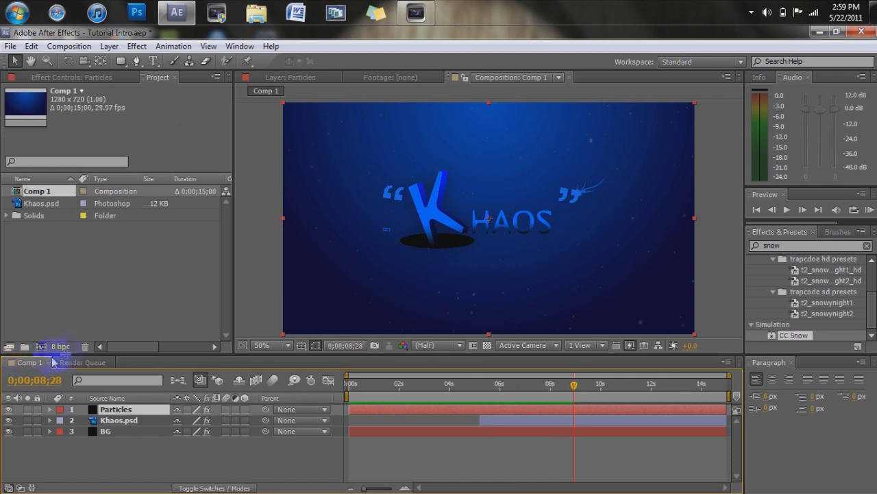
left_click(82, 363)
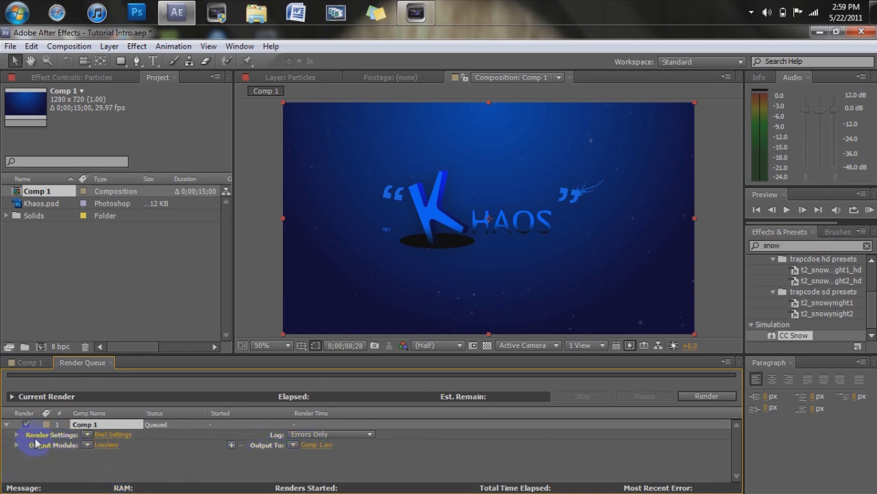
left_click(318, 435)
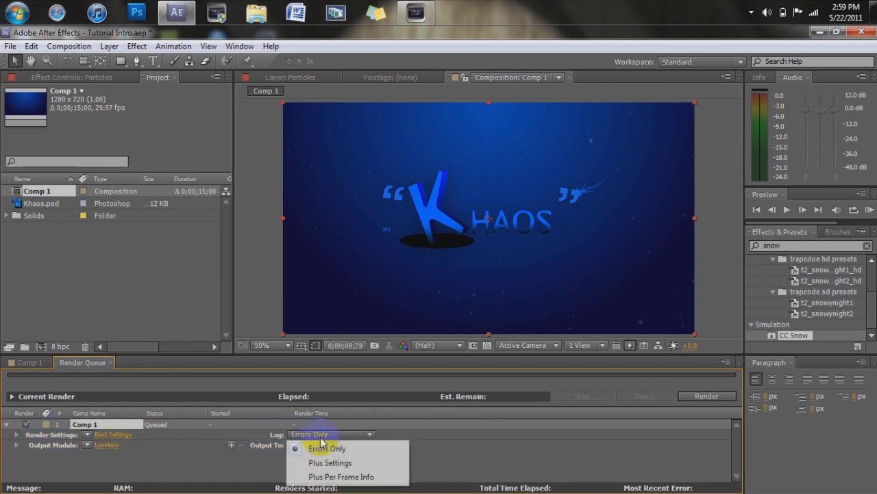
left_click(219, 462)
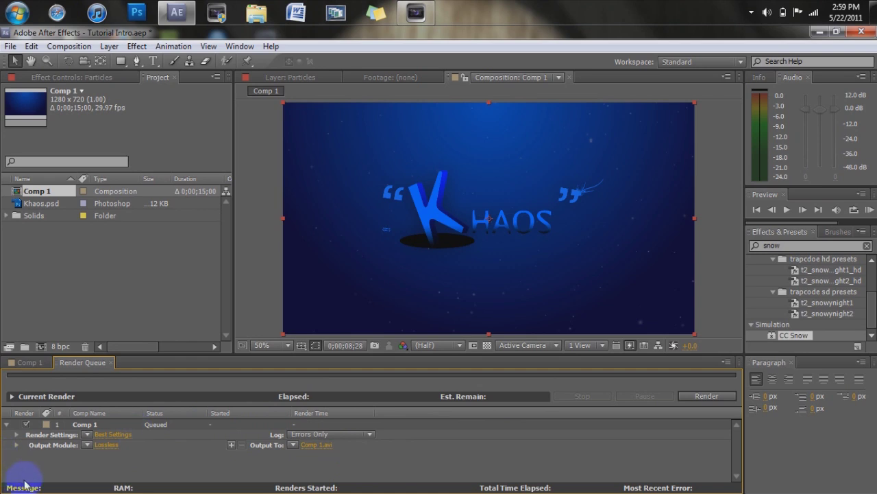
Switch the Comp 1 output module format from AVI to QuickTime (H.264, Spatial Quality 100).
left_click(108, 446)
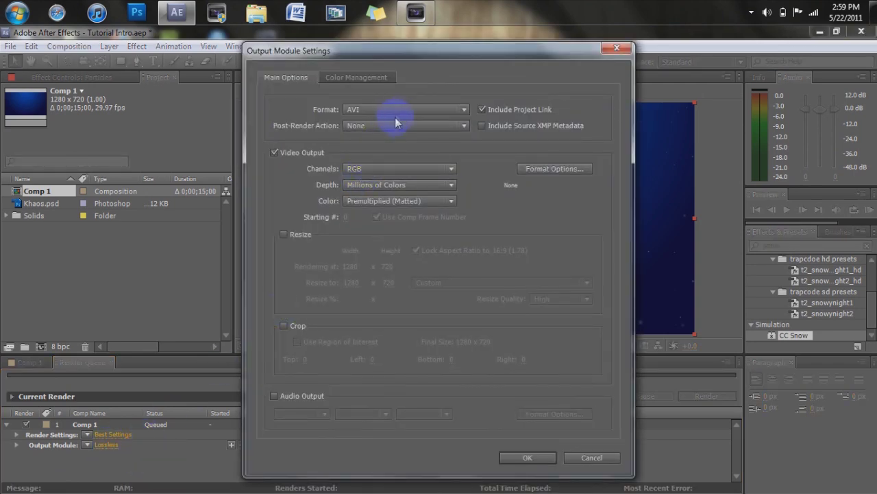
left_click(397, 111)
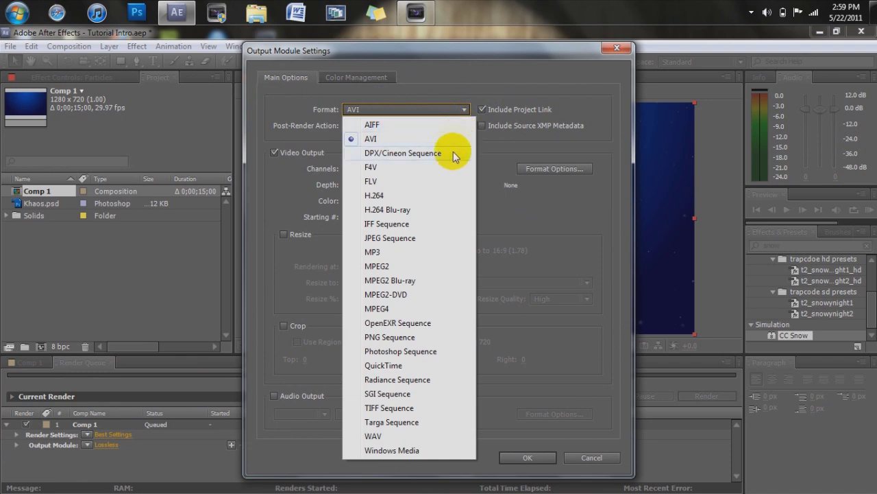
left_click(389, 365)
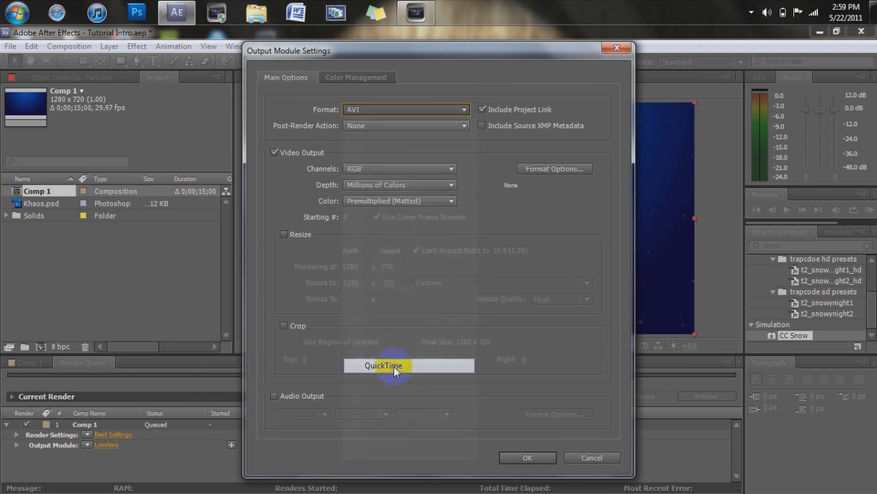
left_click(454, 109)
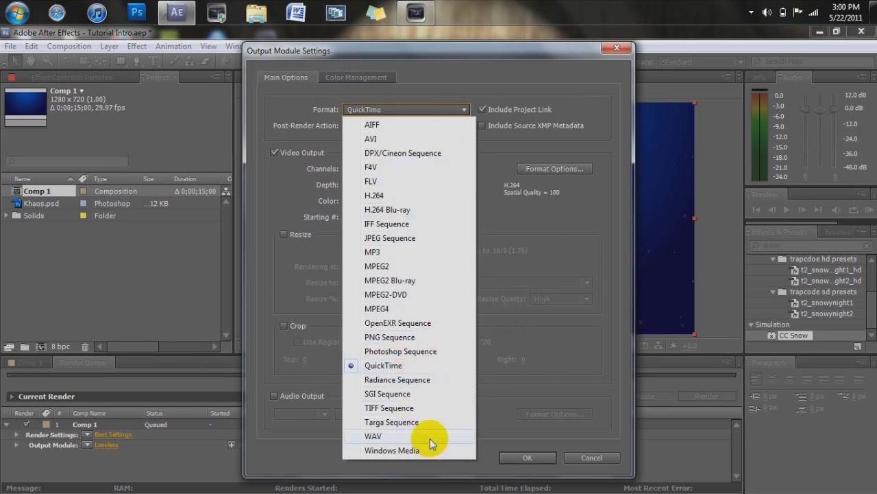
left_click(565, 219)
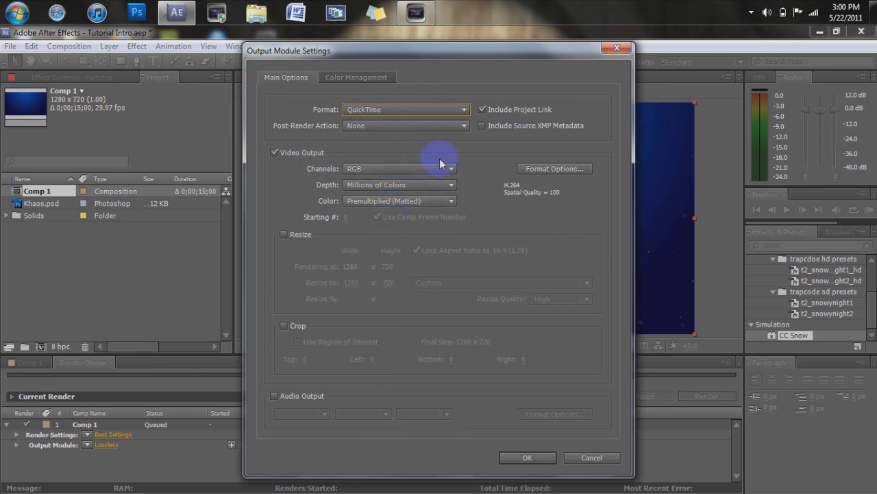
left_click(536, 171)
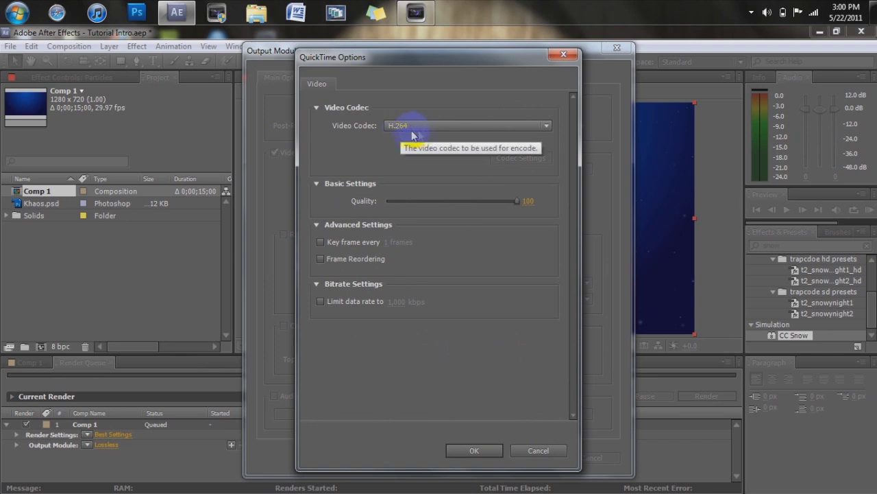
left_click(438, 128)
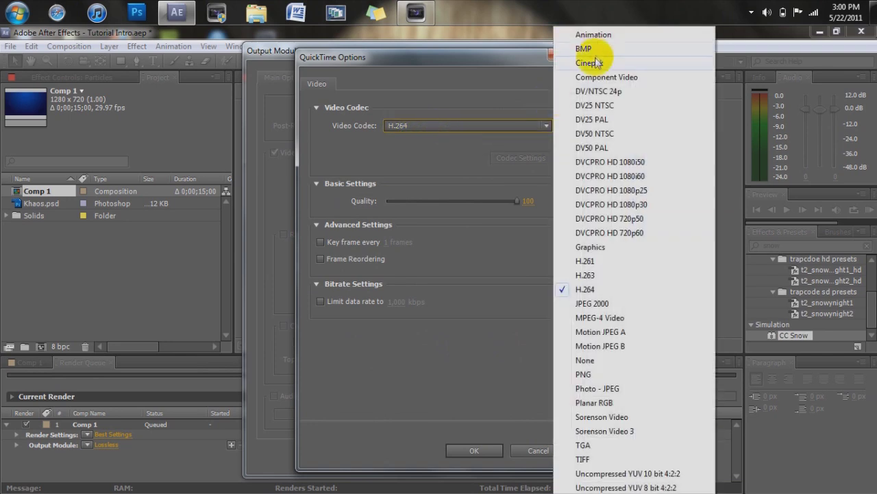
left_click(594, 34)
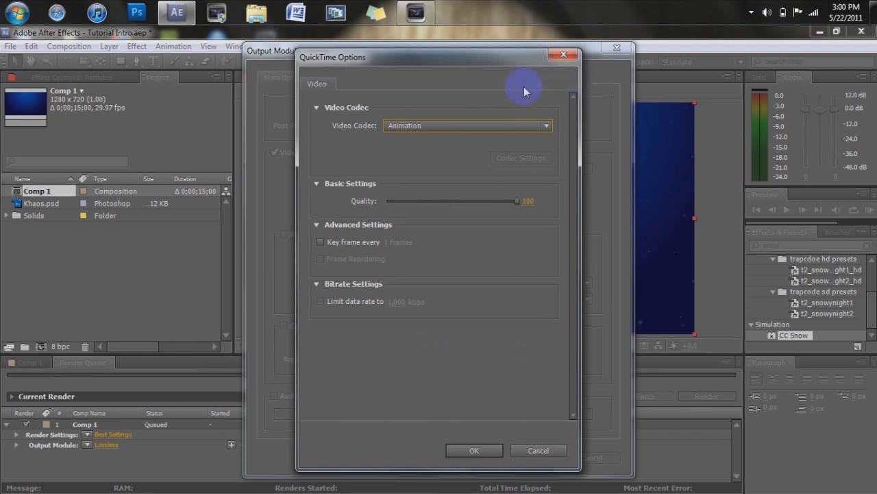
left_click(522, 125)
left_click(588, 289)
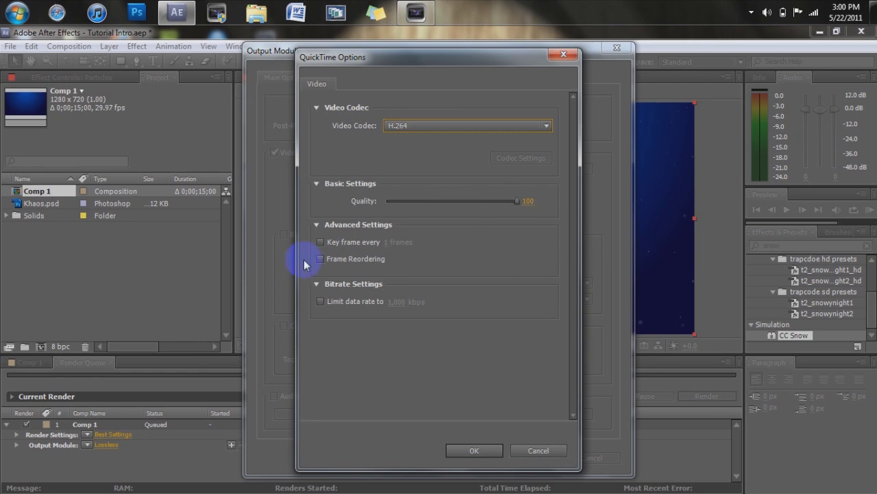
left_click(477, 453)
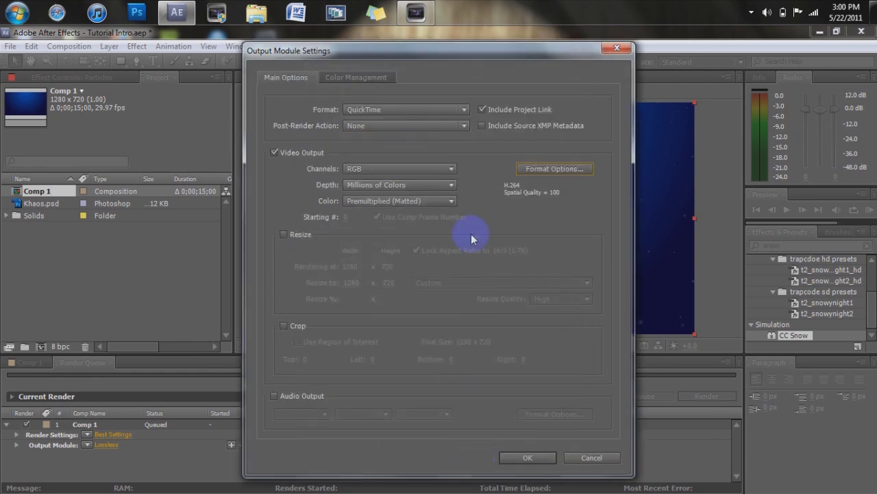
left_click(291, 240)
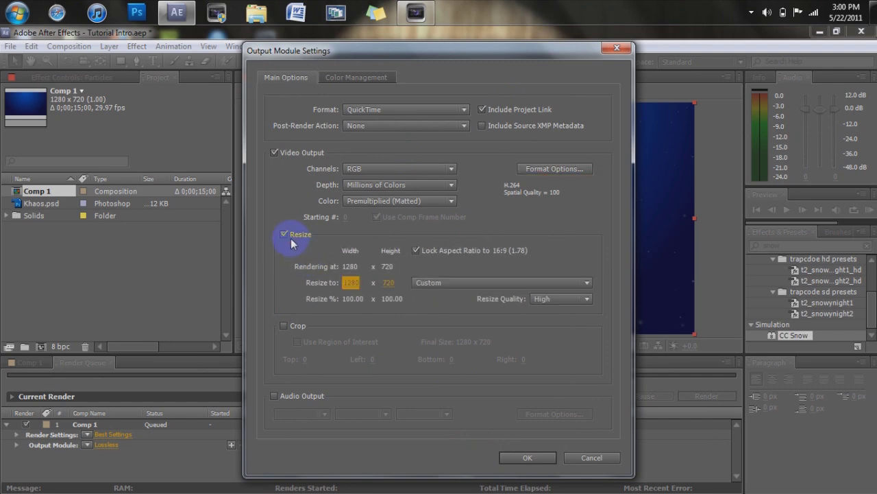
left_click(291, 241)
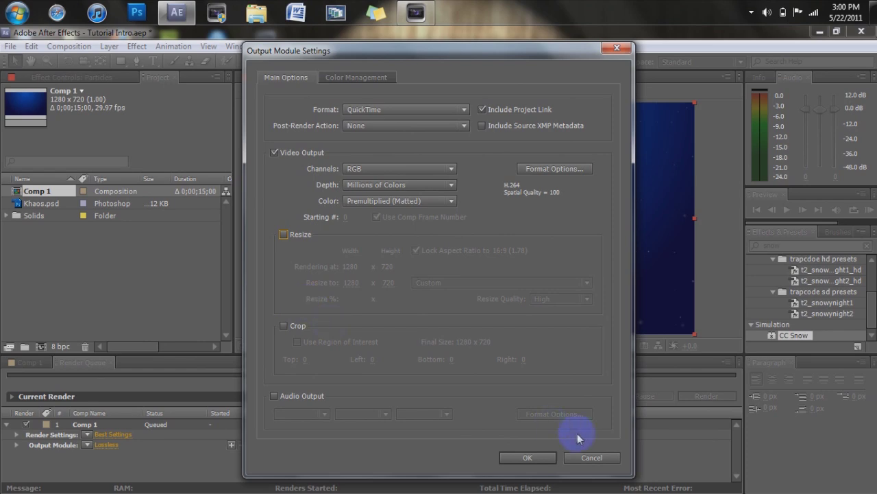
left_click(540, 461)
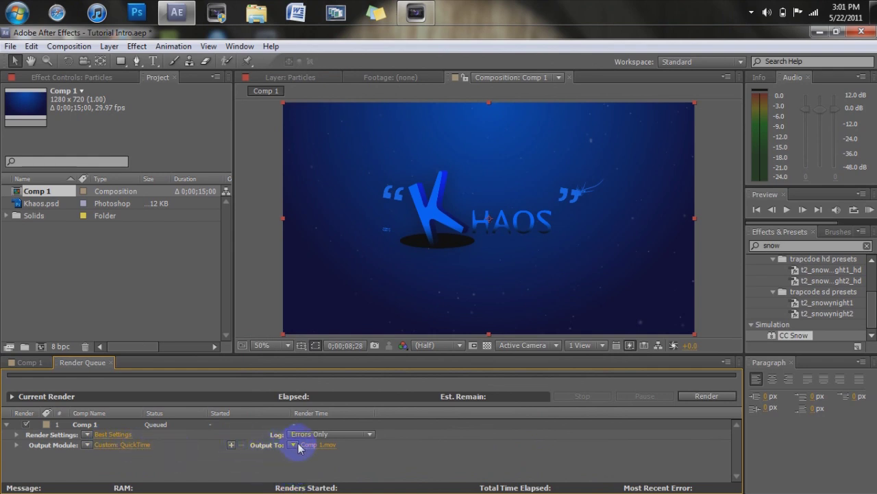
Set the render destination to tutorial.mov in the Videos library.
left_click(332, 447)
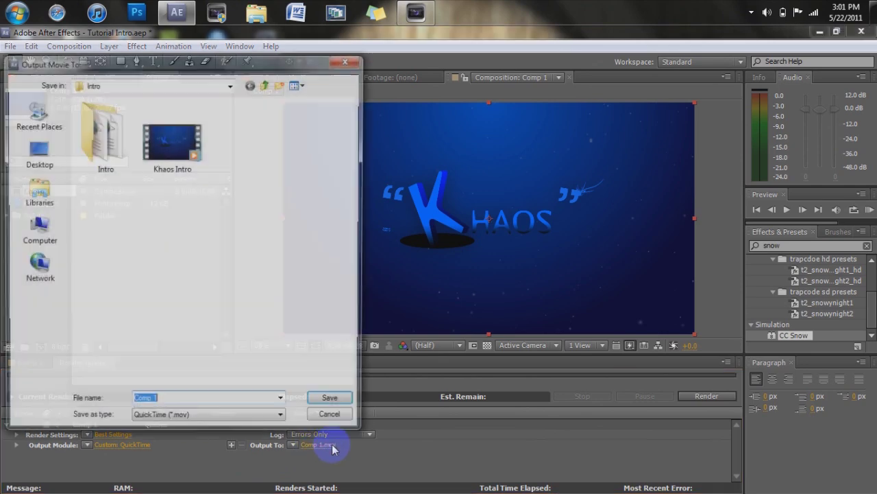
left_click(39, 158)
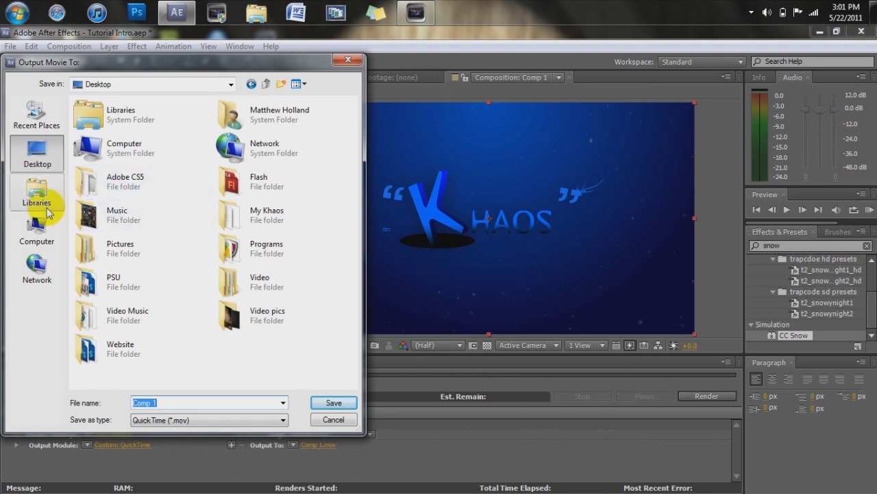
left_click(37, 192)
double_click(243, 156)
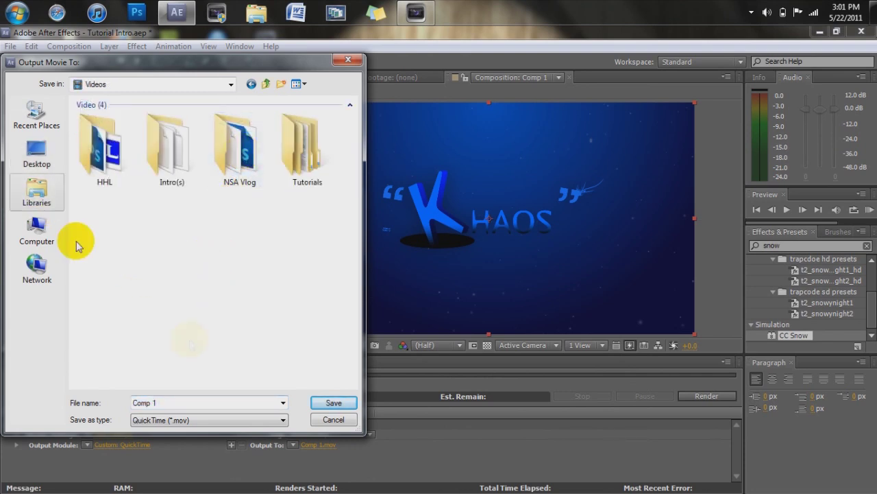
left_click(201, 404)
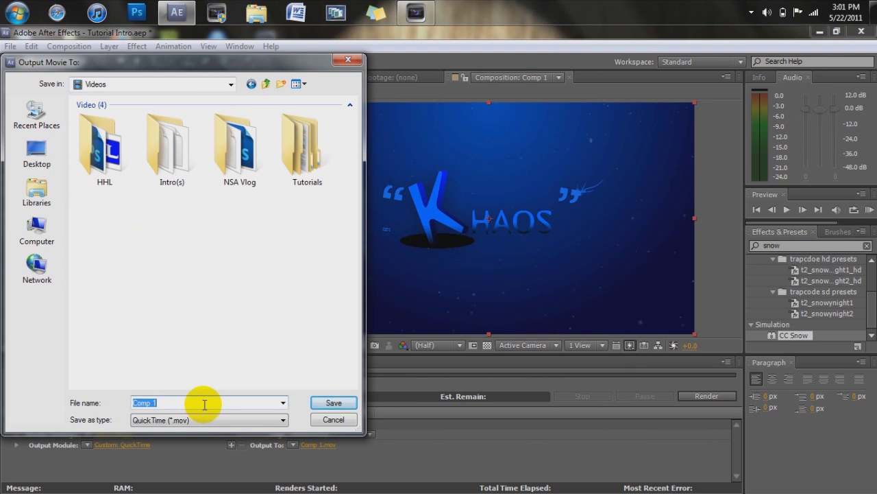
type("t")
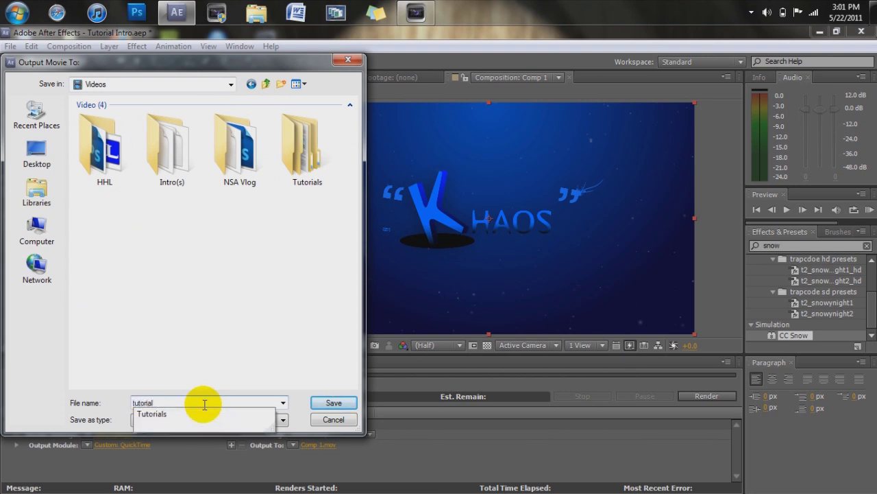
type("utorial")
left_click(334, 402)
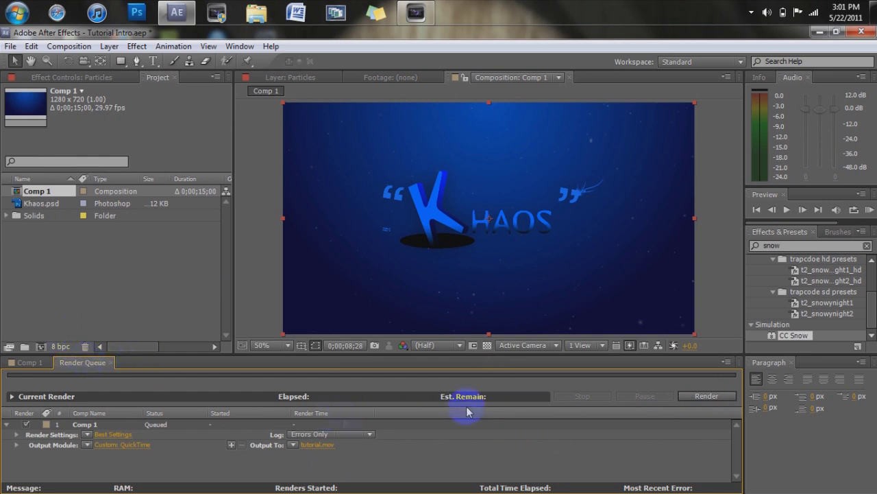
Render Comp 1 to tutorial.mov, about 35 seconds until marked Done.
left_click(729, 399)
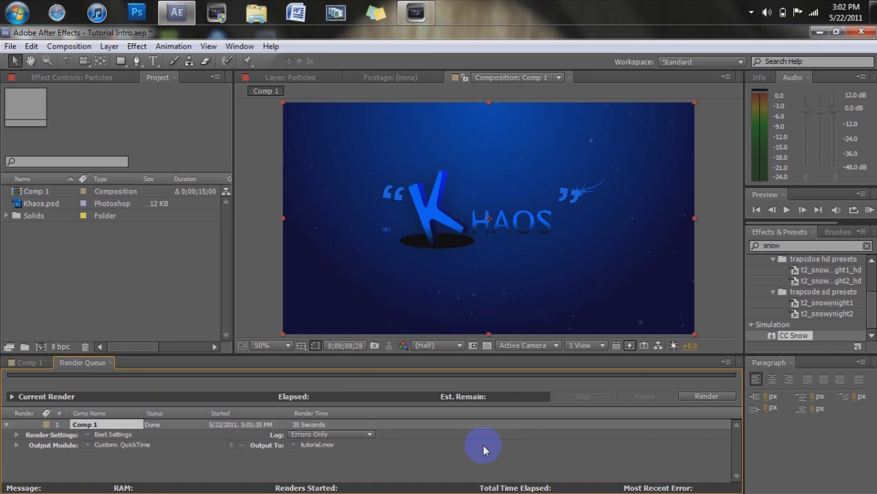
left_click(245, 14)
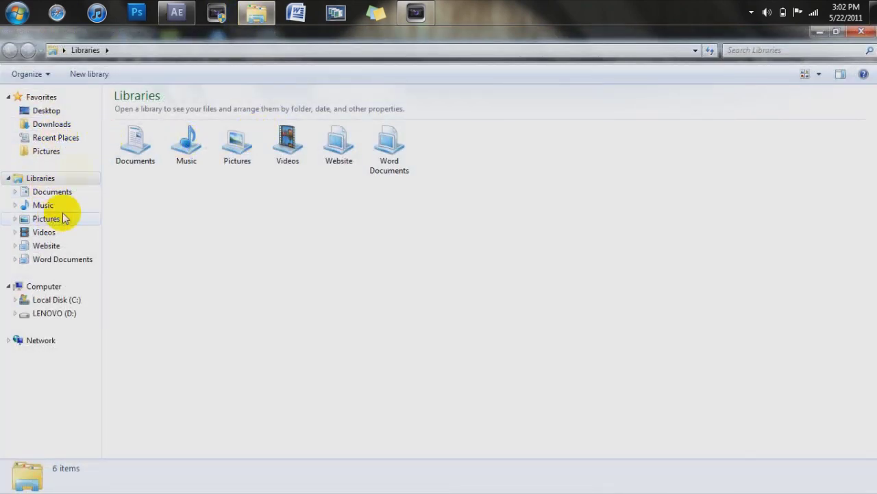
Open the rendered tutorial movie from the Videos library for playback.
left_click(72, 230)
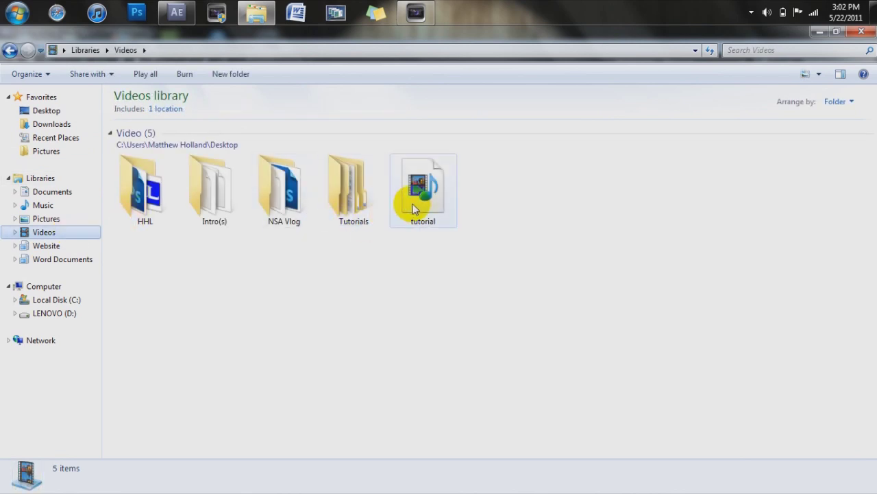
left_click(425, 195)
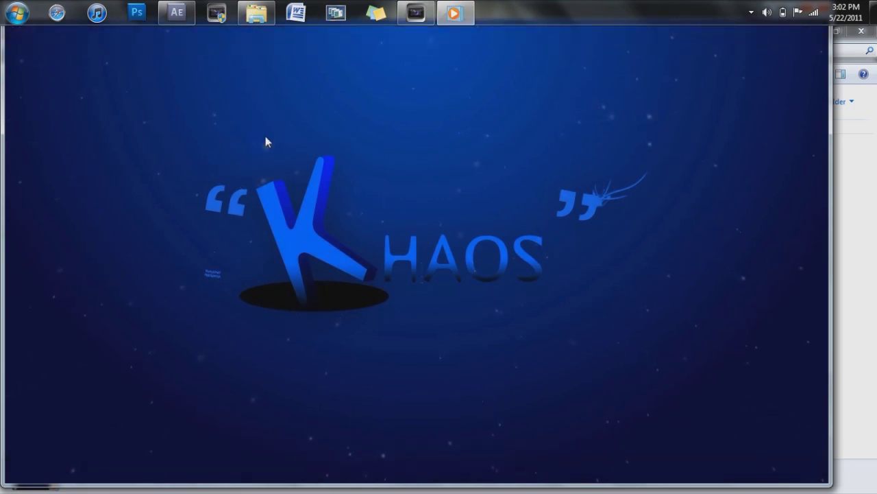
Watch the 15-second tutorial movie play through in Windows Media Player.
left_click(266, 139)
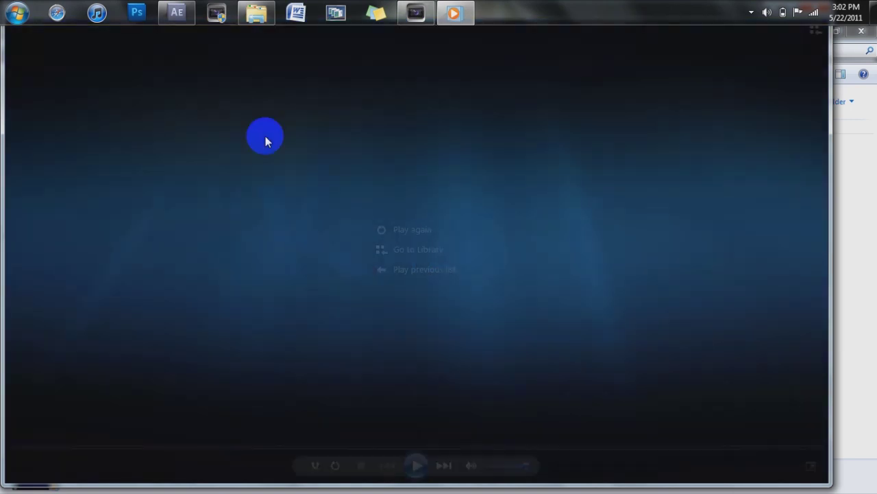
right_click(463, 12)
Close Media Player and Explorer, minimize After Effects, and bring up Vegas Pro 10.
left_click(449, 297)
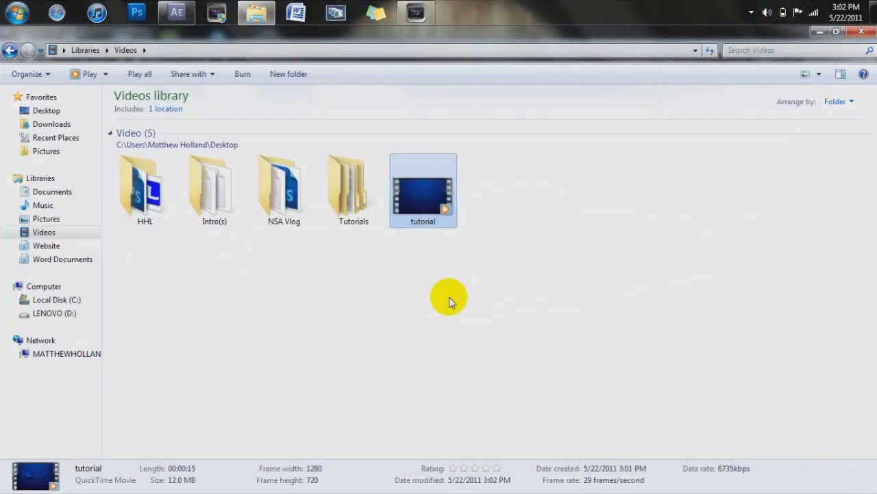
left_click(594, 202)
left_click(10, 50)
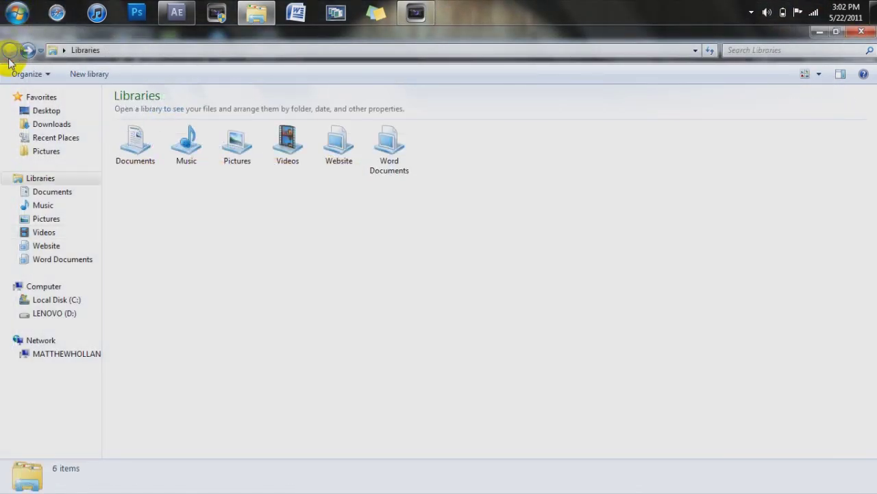
left_click(861, 31)
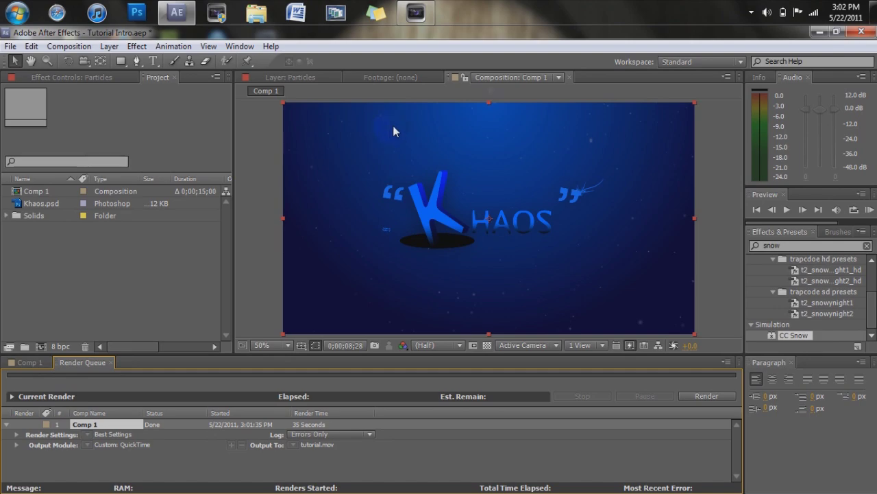
left_click(820, 32)
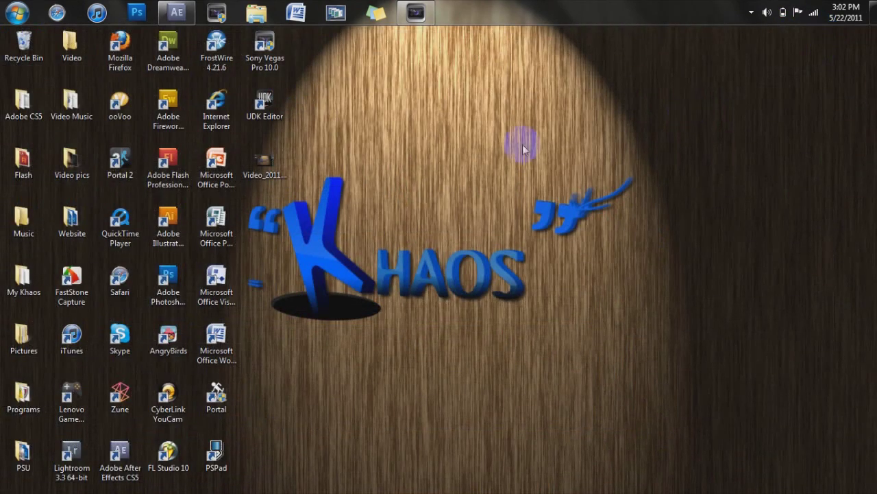
left_click(415, 12)
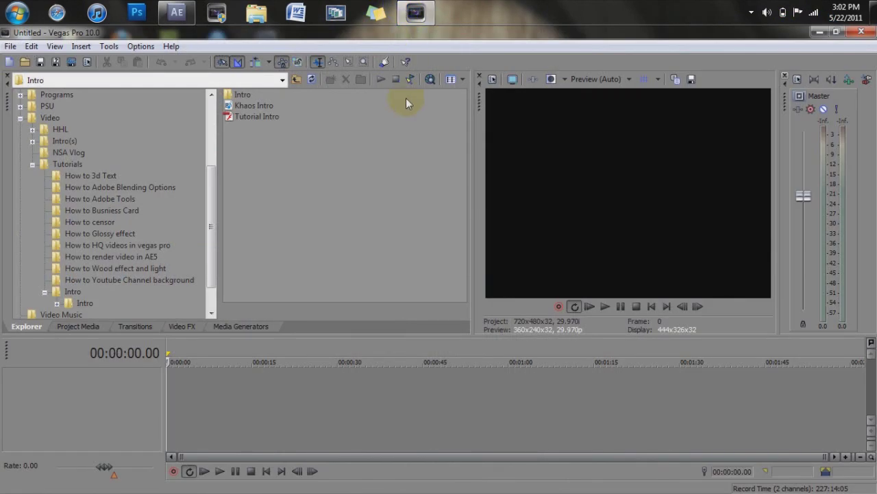
Import tutorial.mov from the Videos library onto the Vegas timeline as a 15-second clip.
left_click(11, 46)
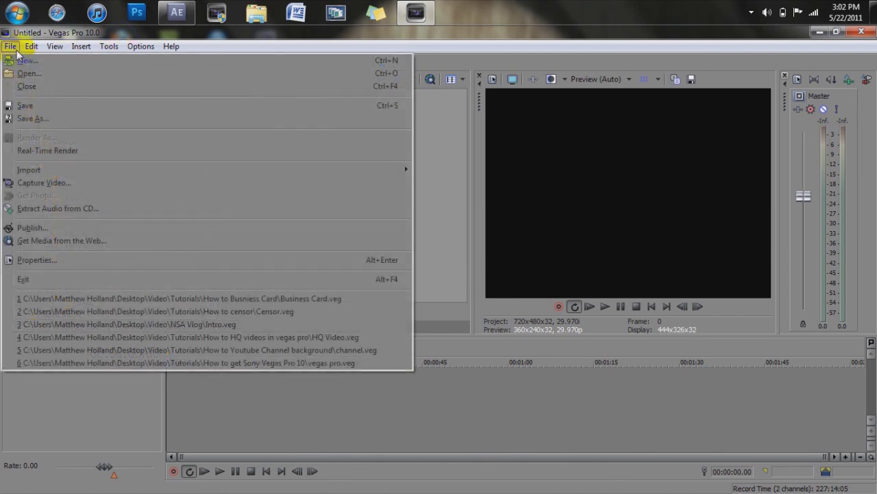
mouse_move(10, 46)
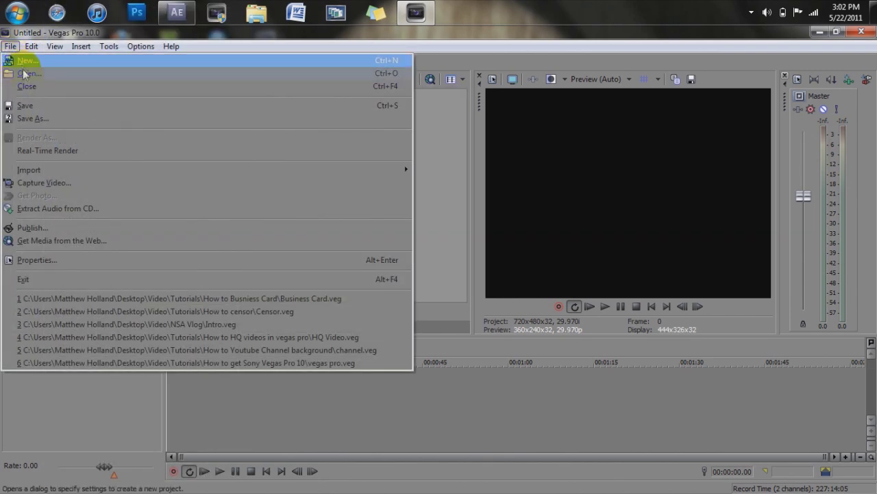
left_click(27, 73)
left_click(293, 220)
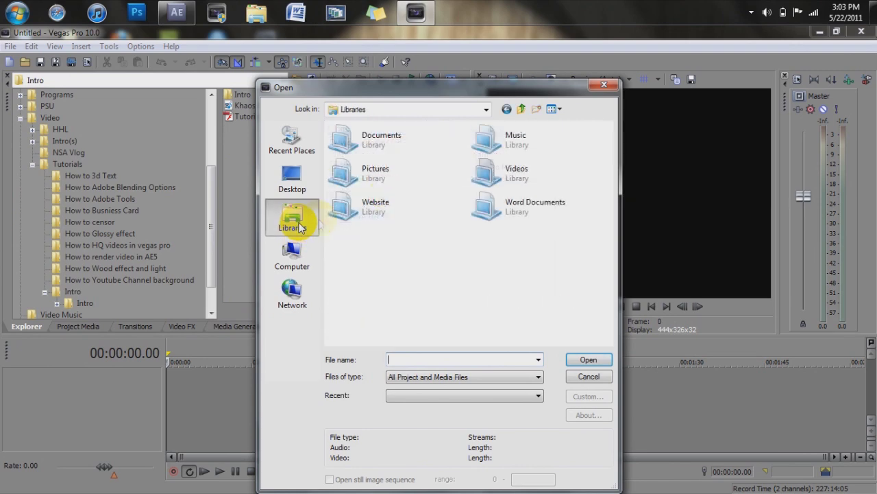
double_click(496, 179)
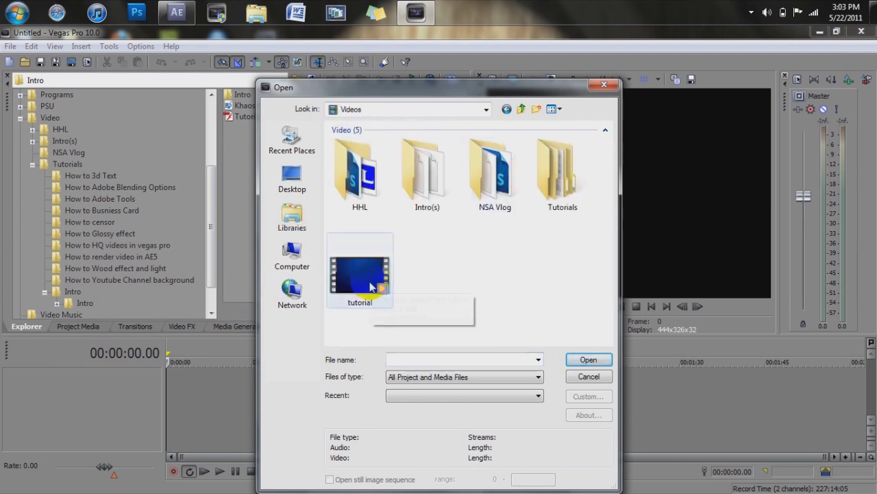
double_click(356, 281)
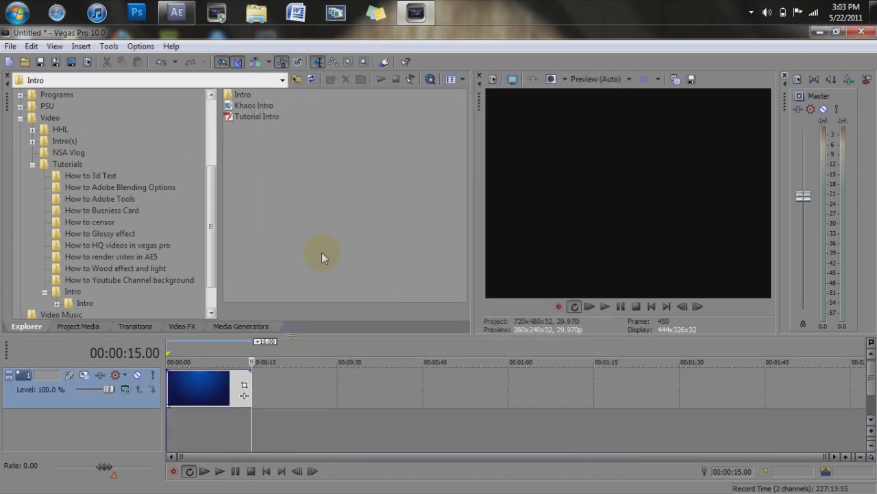
left_click(220, 471)
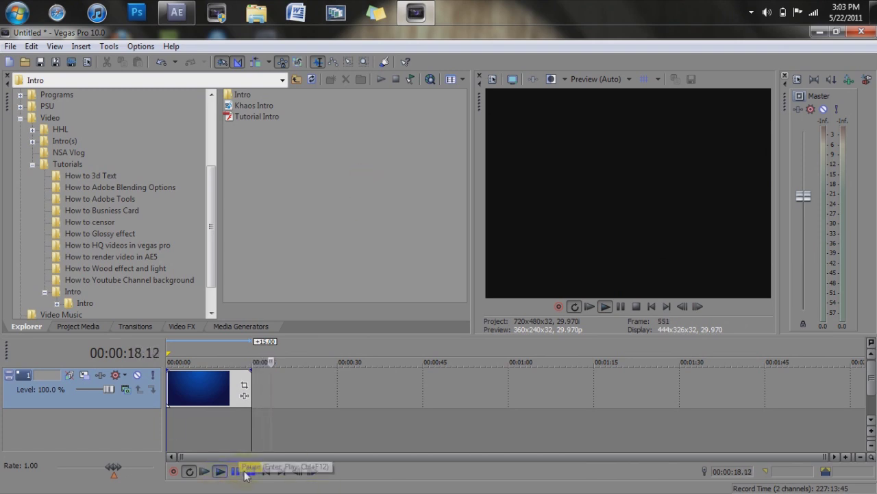
Stop playback and step back to the closing KHAOS frame at 00:00:14.29.
left_click(251, 471)
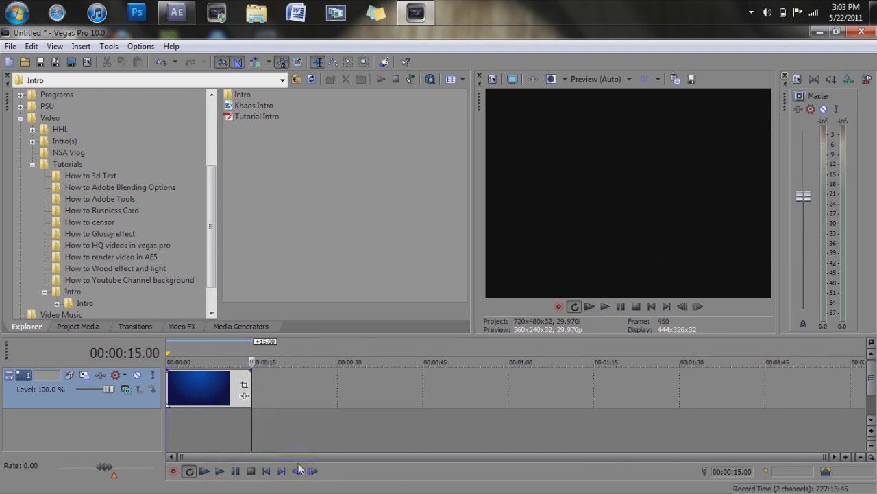
left_click(298, 471)
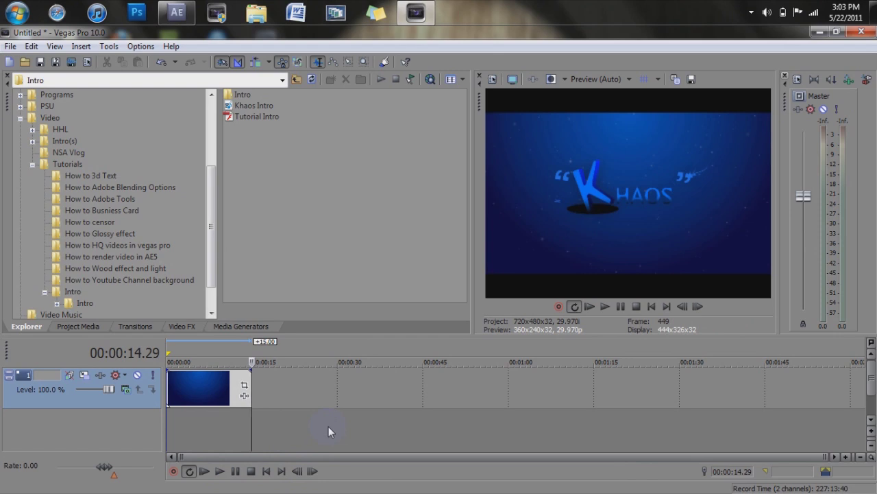